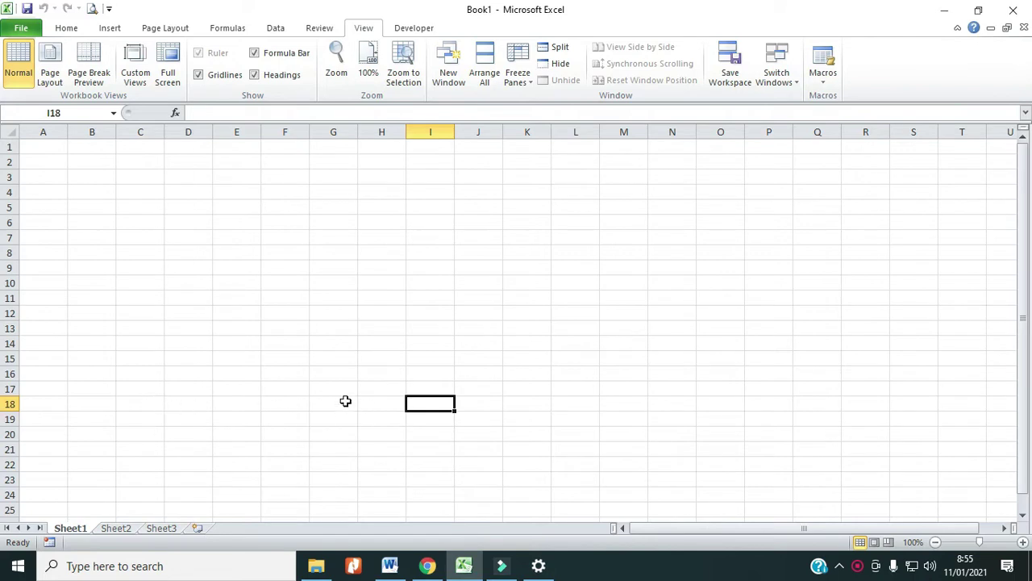
- View the Save, Save As and Open dialogs for workbook files, cancelling each one
{"action": "left_click", "coordinate": [22, 29]}
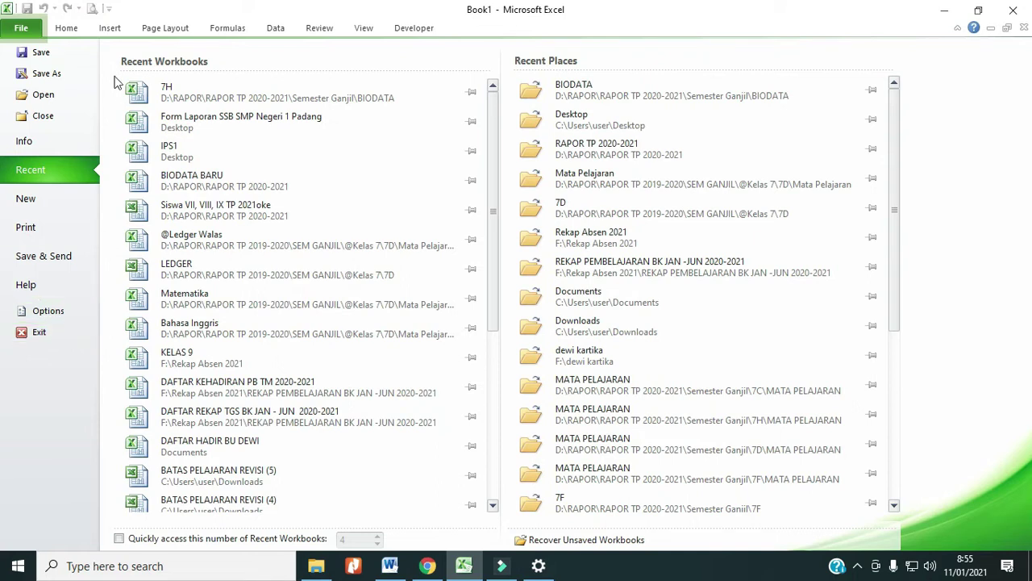
{"action": "left_click", "coordinate": [39, 51]}
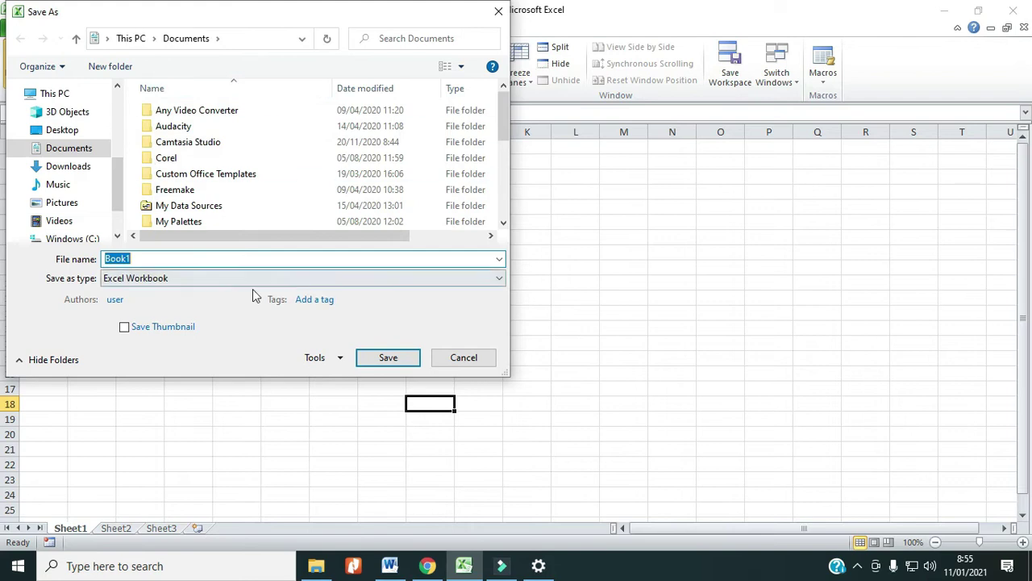
{"action": "left_click", "coordinate": [462, 357]}
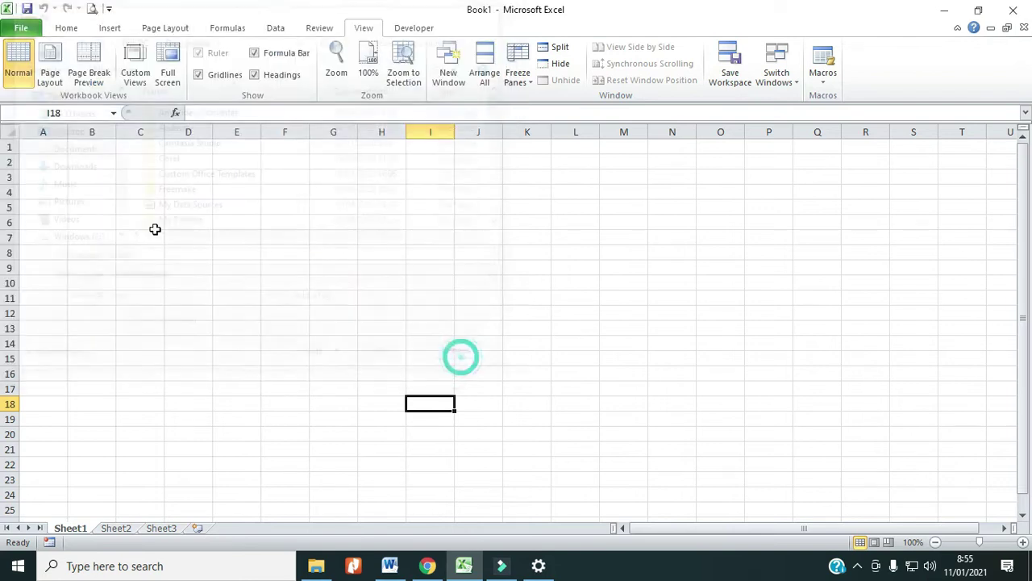
{"action": "left_click", "coordinate": [21, 28]}
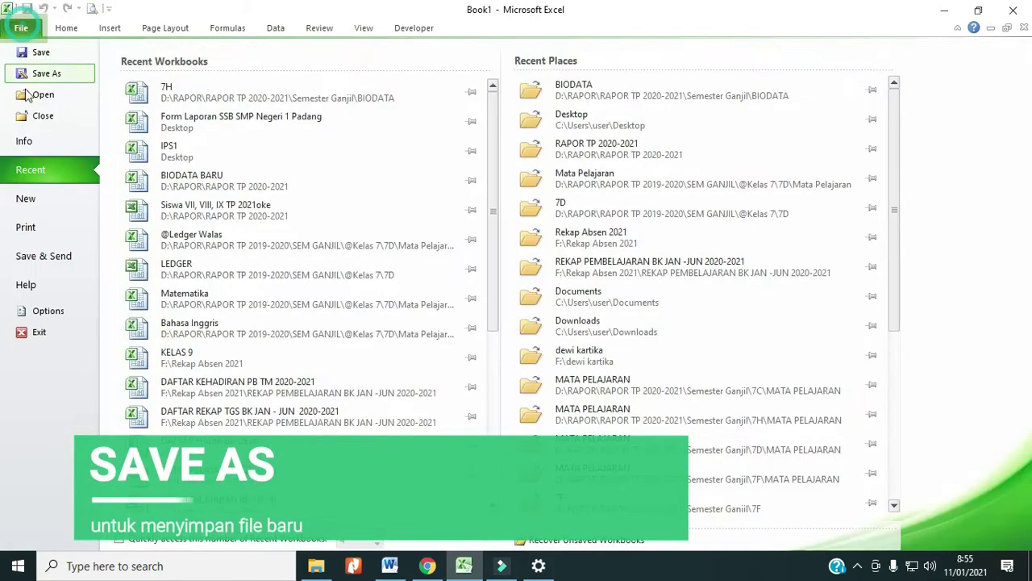
{"action": "left_click", "coordinate": [42, 69]}
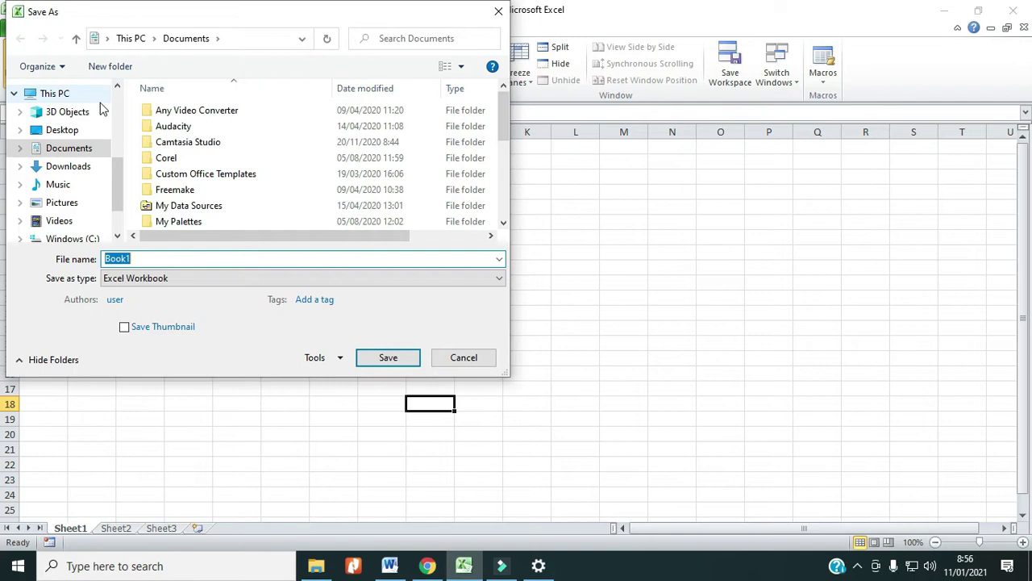
{"action": "left_click", "coordinate": [464, 357]}
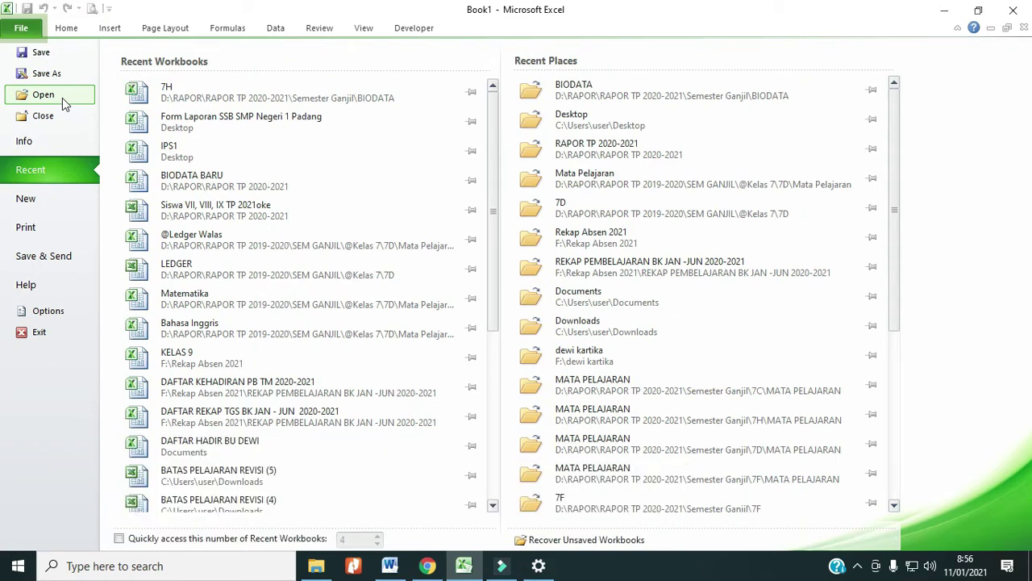
{"action": "left_click", "coordinate": [62, 98]}
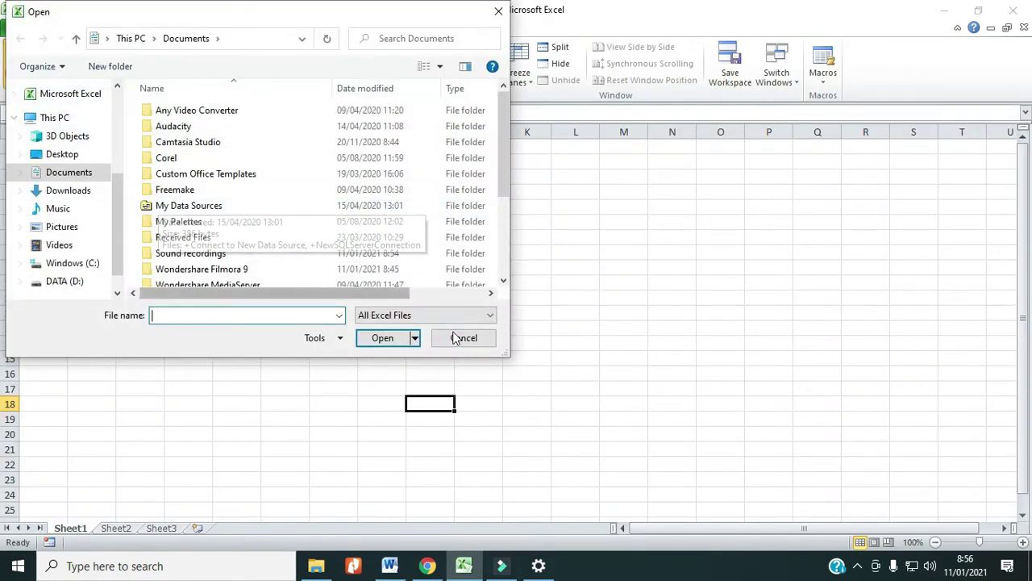
{"action": "left_click", "coordinate": [463, 337]}
- Close the empty Book1 workbook and create a new blank workbook
{"action": "left_click", "coordinate": [21, 29]}
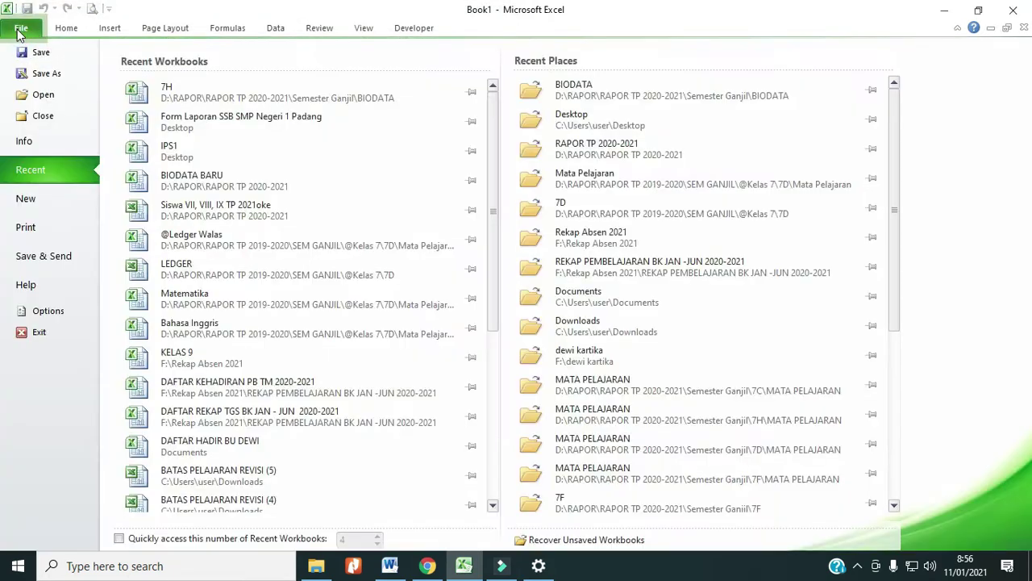
{"action": "left_click", "coordinate": [68, 122]}
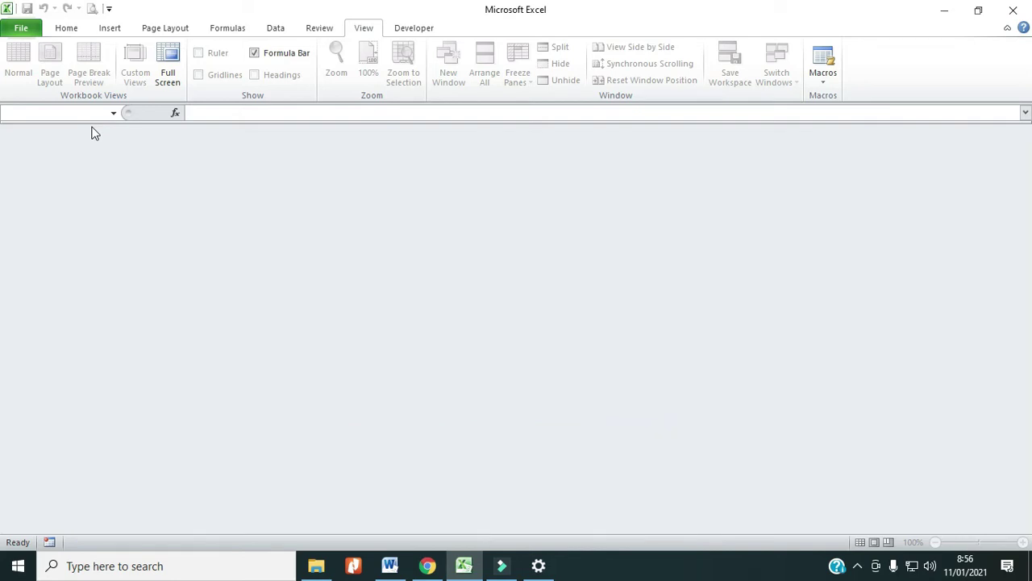
{"action": "left_click", "coordinate": [26, 29]}
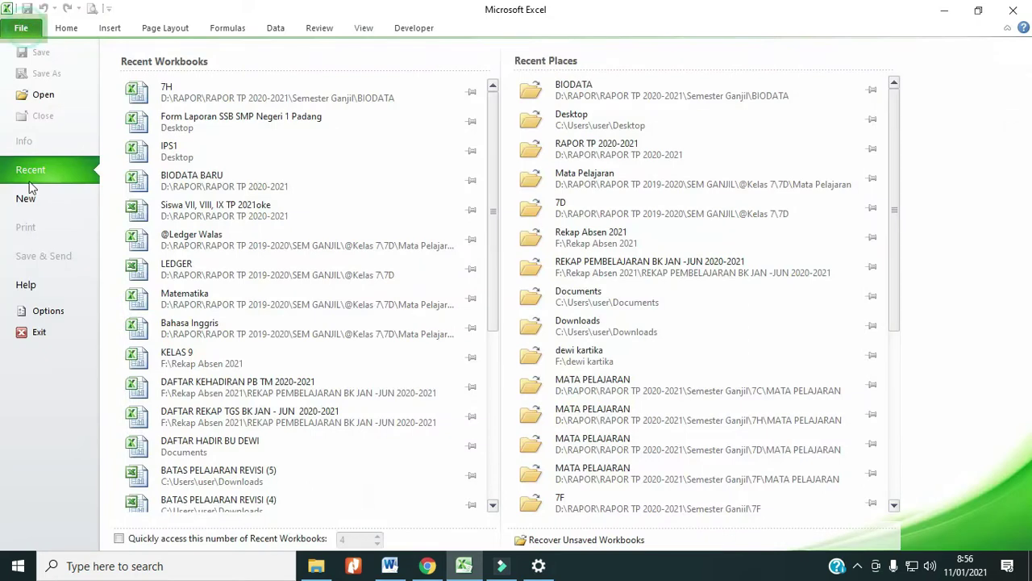
{"action": "left_click", "coordinate": [28, 195]}
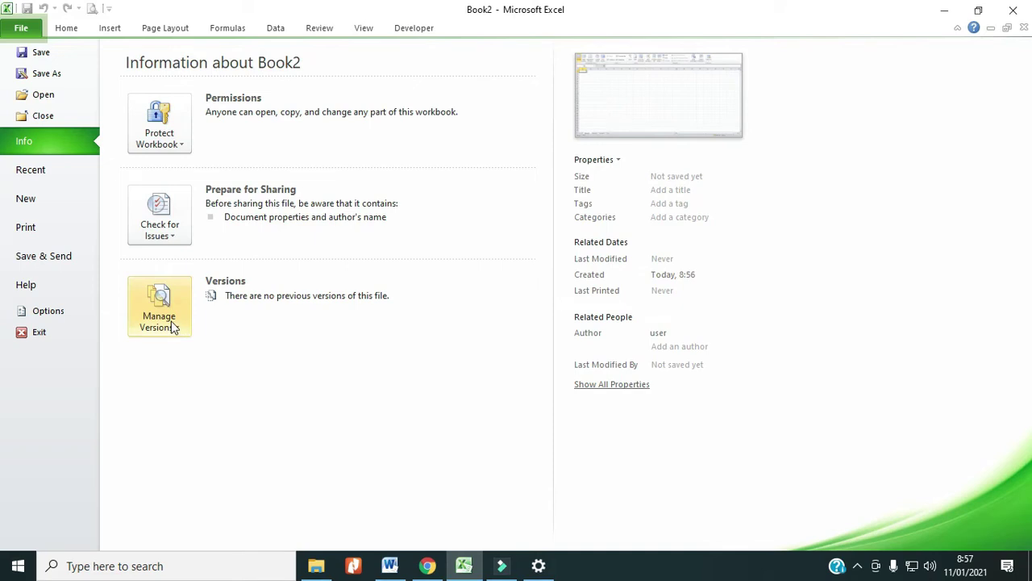
- Examine the workbook's protection choices, recent files, templates, print, sharing and help pages, and the general Excel Options, without changing anything
{"action": "left_click", "coordinate": [181, 143]}
{"action": "left_click", "coordinate": [260, 142]}
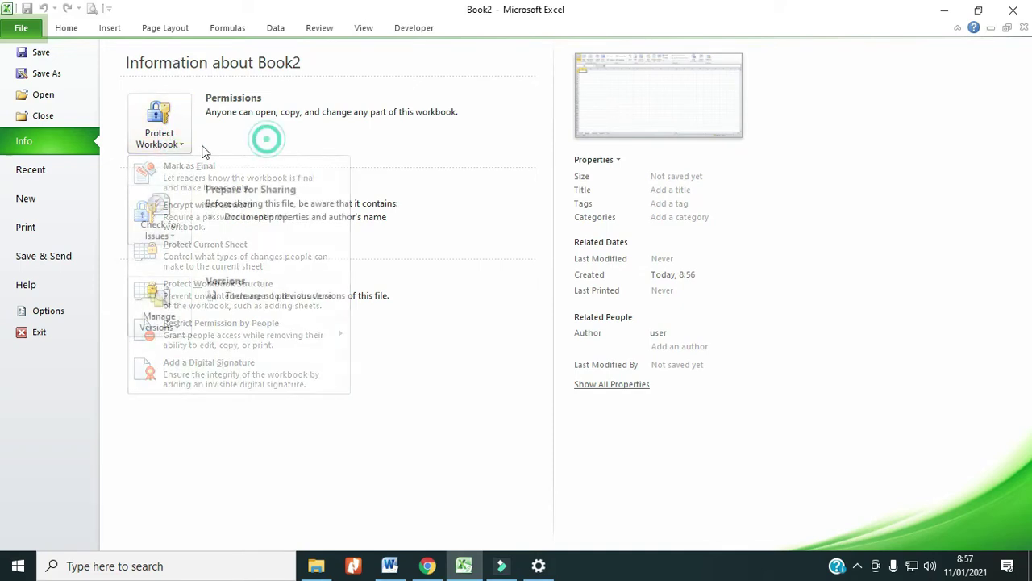
{"action": "left_click", "coordinate": [58, 178]}
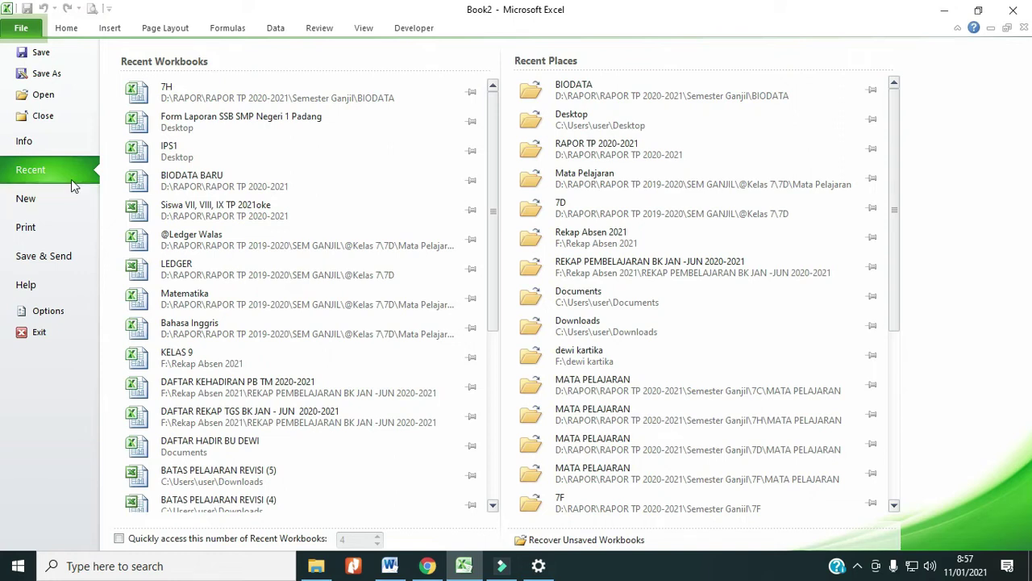
{"action": "left_click", "coordinate": [72, 197]}
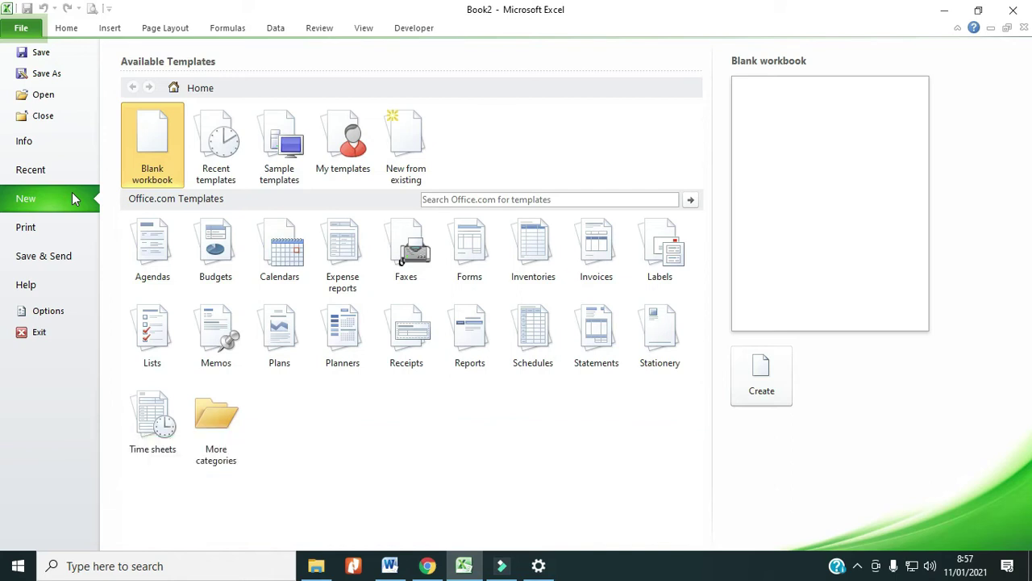
{"action": "left_click", "coordinate": [48, 231]}
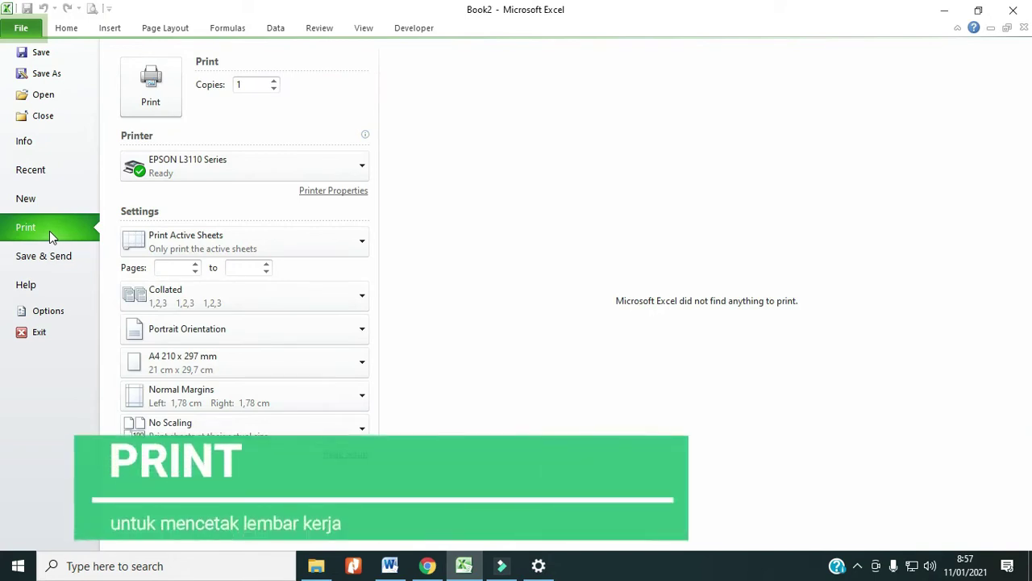
{"action": "left_click", "coordinate": [57, 256]}
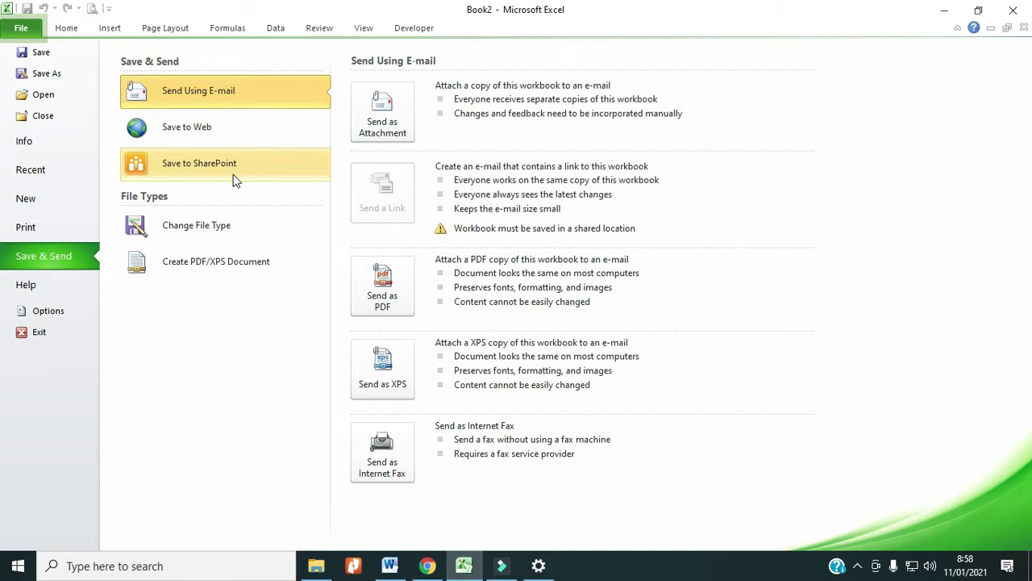
{"action": "left_click", "coordinate": [71, 286]}
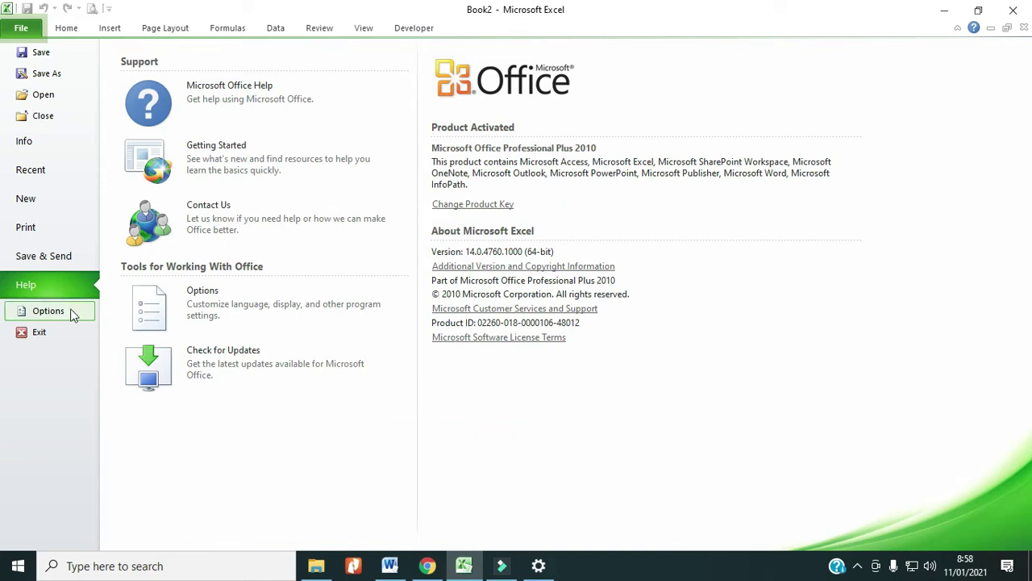
{"action": "left_click", "coordinate": [70, 311]}
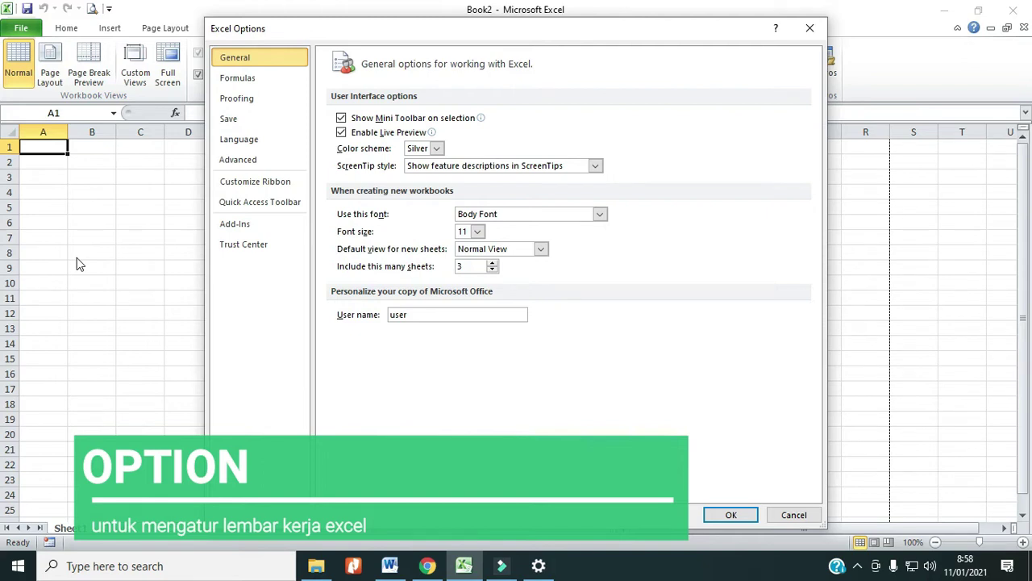
{"action": "left_click", "coordinate": [786, 511]}
{"action": "left_click", "coordinate": [21, 29]}
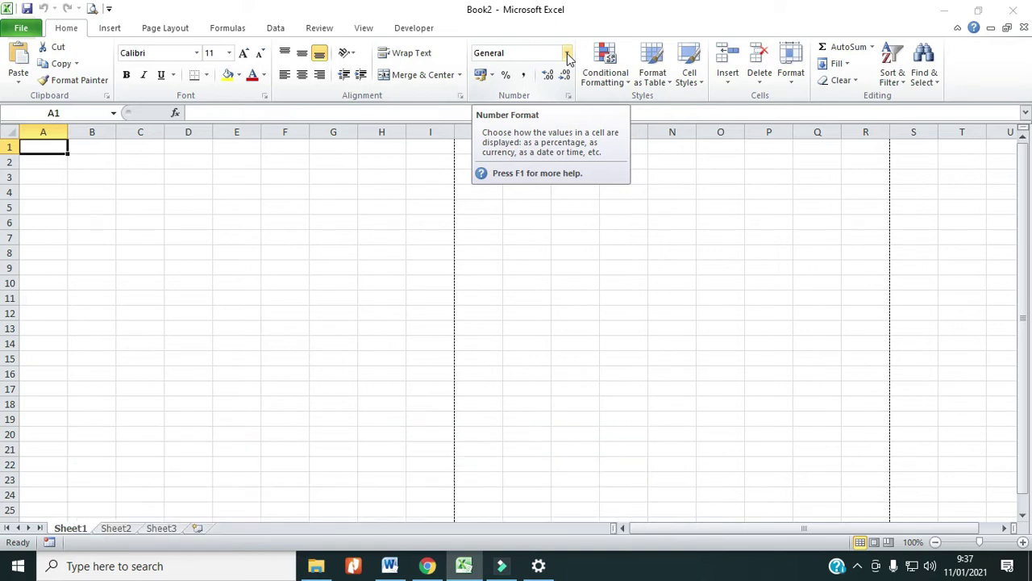
- Look through the available number formats, accounting currency symbols and fill directions without applying any to cell A1
{"action": "left_click", "coordinate": [568, 56]}
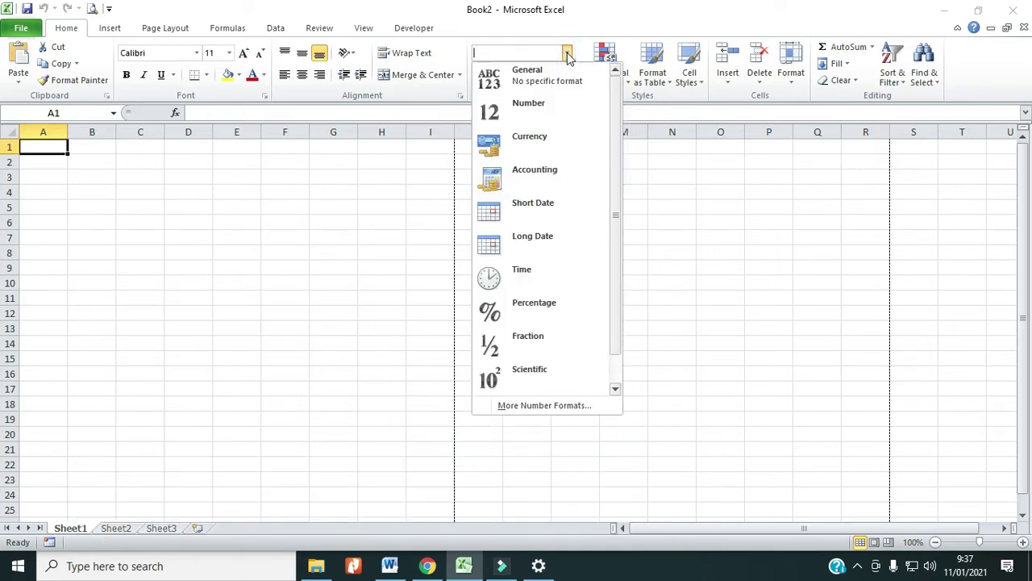
{"action": "left_click", "coordinate": [568, 53]}
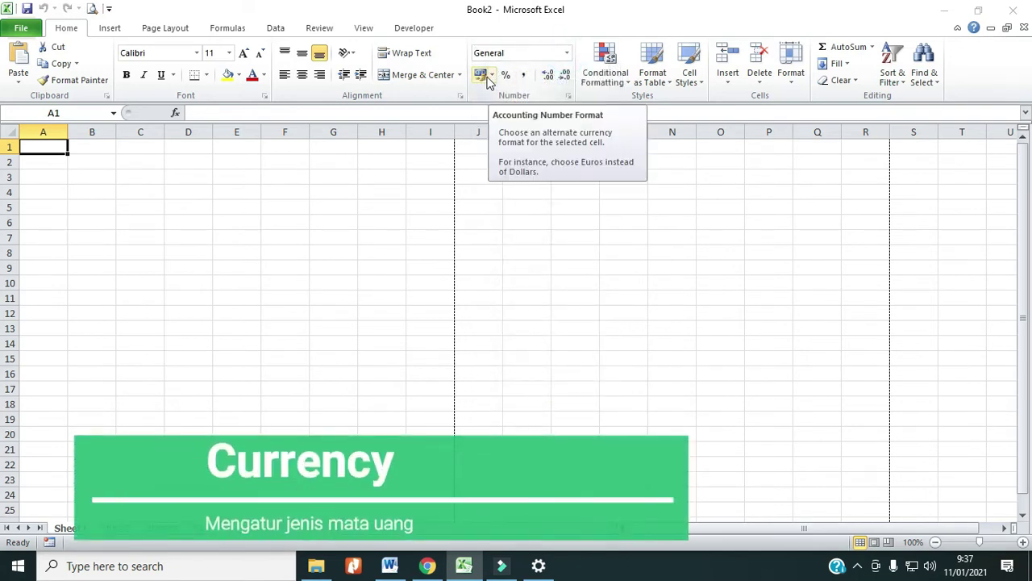
{"action": "left_click", "coordinate": [492, 76]}
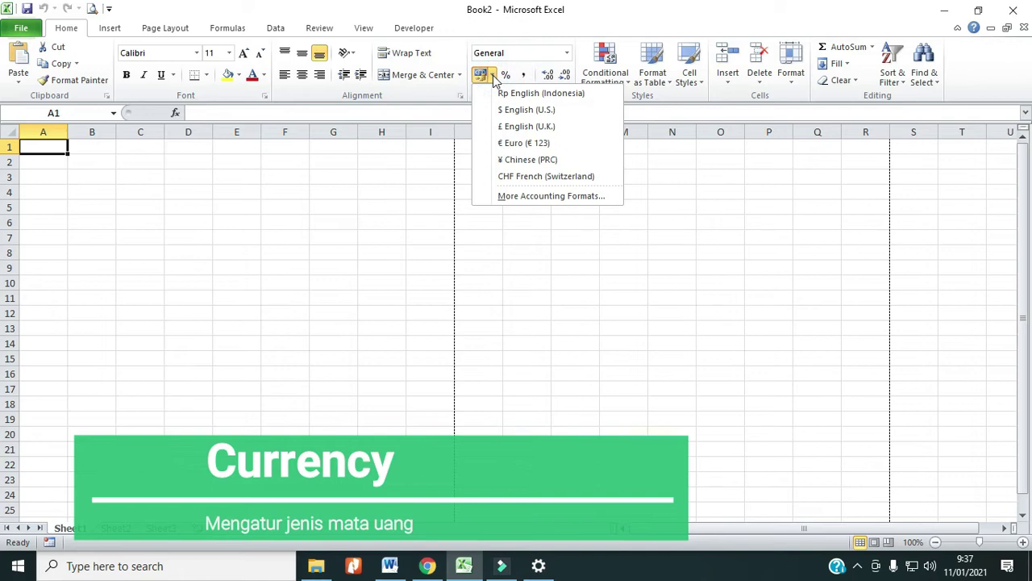
{"action": "left_click", "coordinate": [493, 78]}
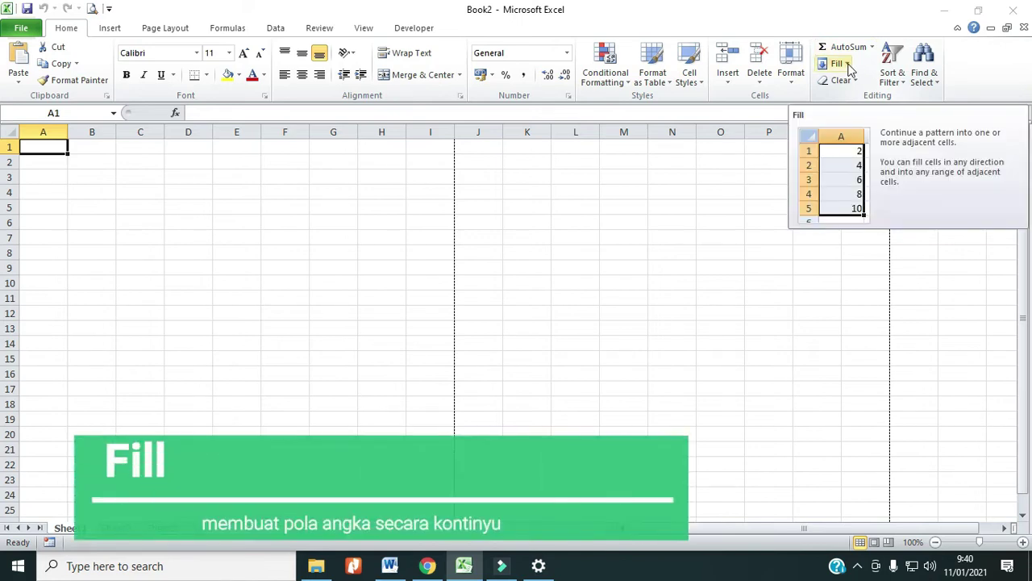
{"action": "left_click", "coordinate": [847, 64]}
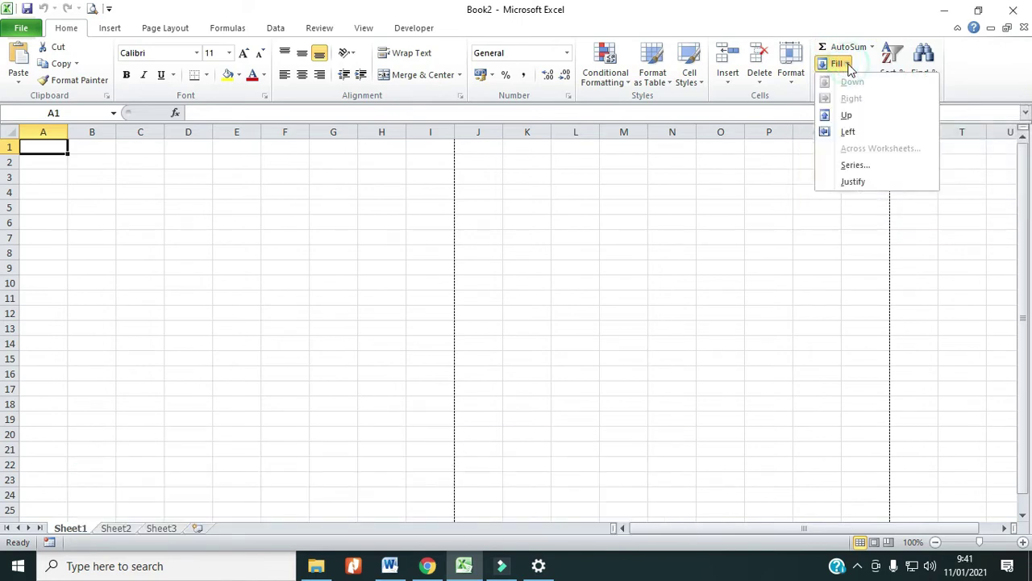
{"action": "left_click", "coordinate": [860, 70]}
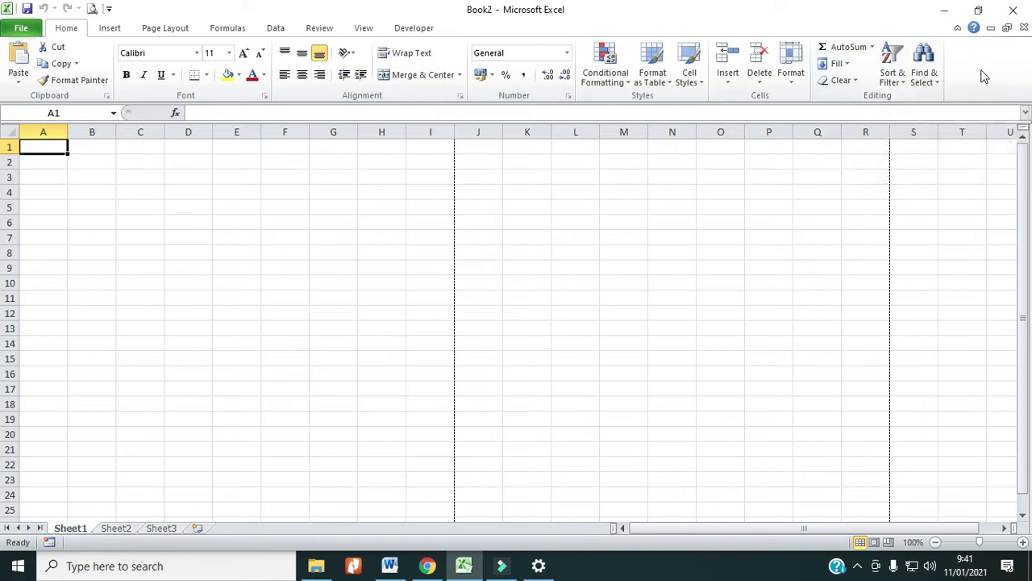
- Browse the gallery of insertable shapes without adding one to the sheet
{"action": "left_click", "coordinate": [111, 31]}
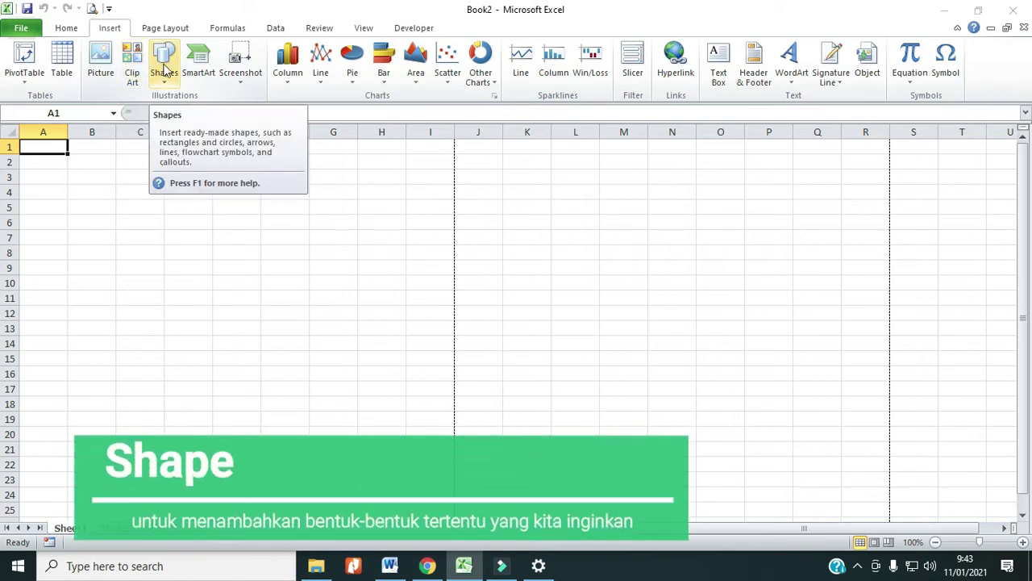
{"action": "left_click", "coordinate": [165, 72]}
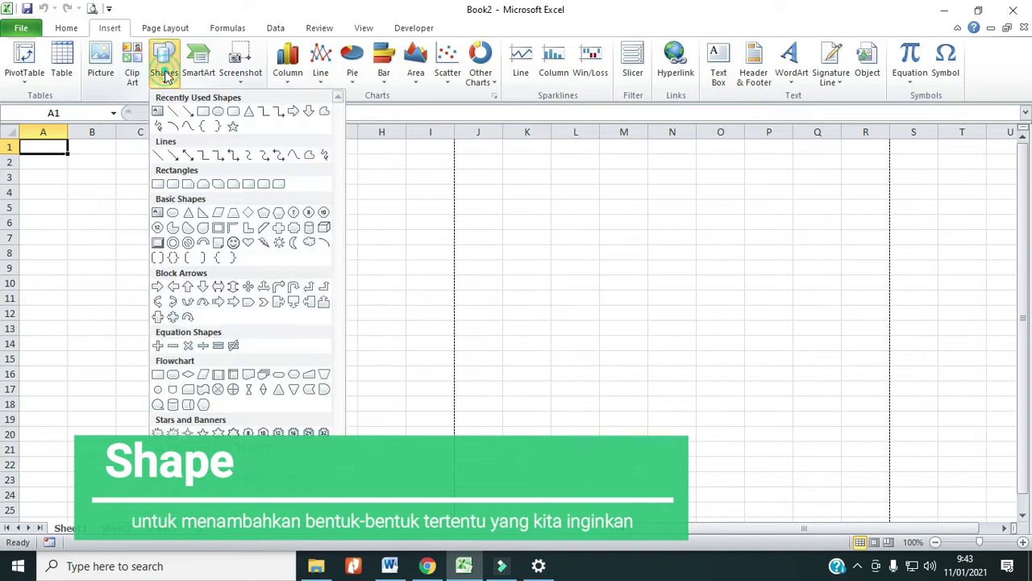
{"action": "left_click", "coordinate": [166, 74]}
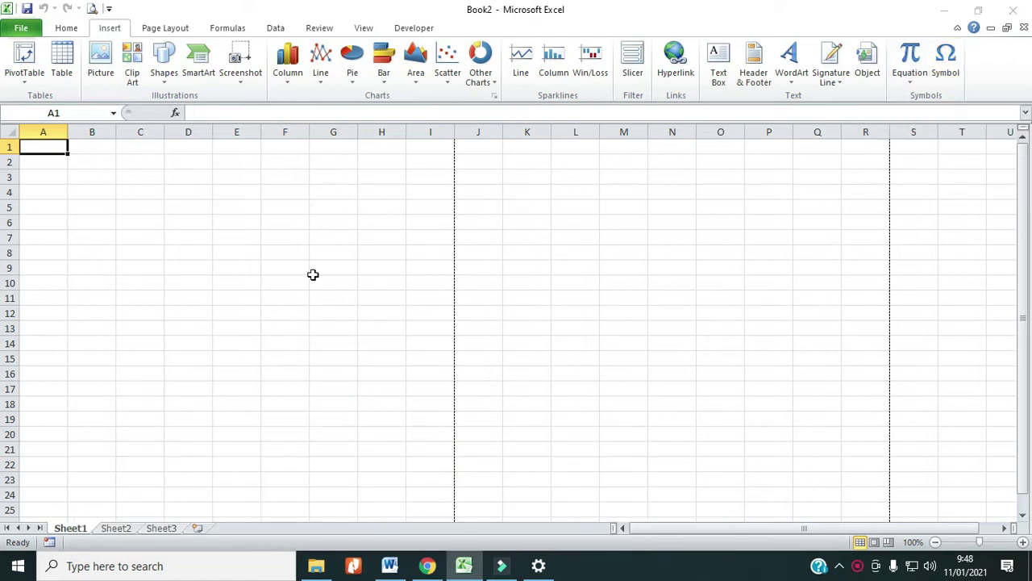
- Examine the commands offered for page layout, formulas, data handling and reviewing the sheet
{"action": "left_click", "coordinate": [183, 31]}
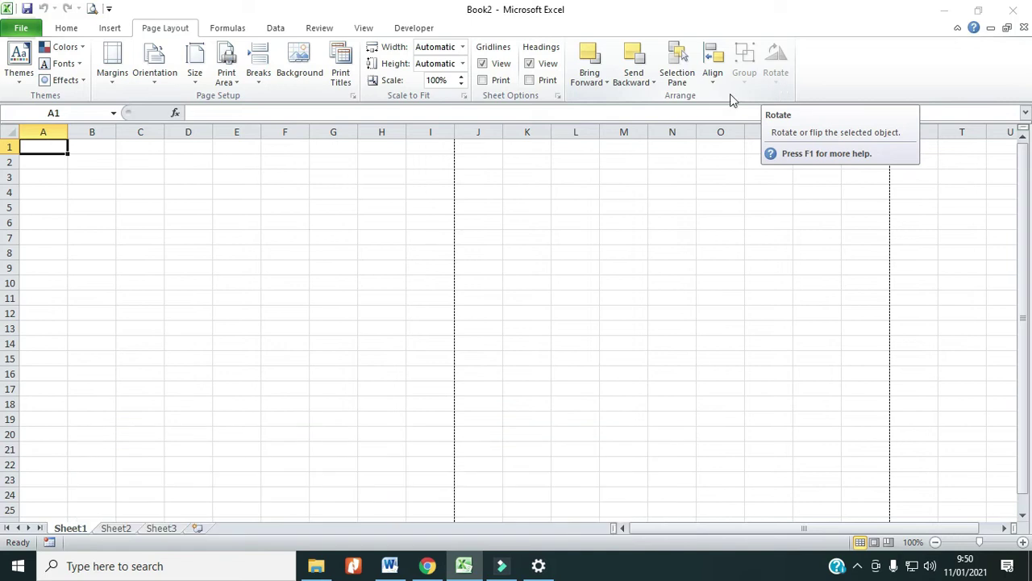
{"action": "left_click", "coordinate": [229, 30]}
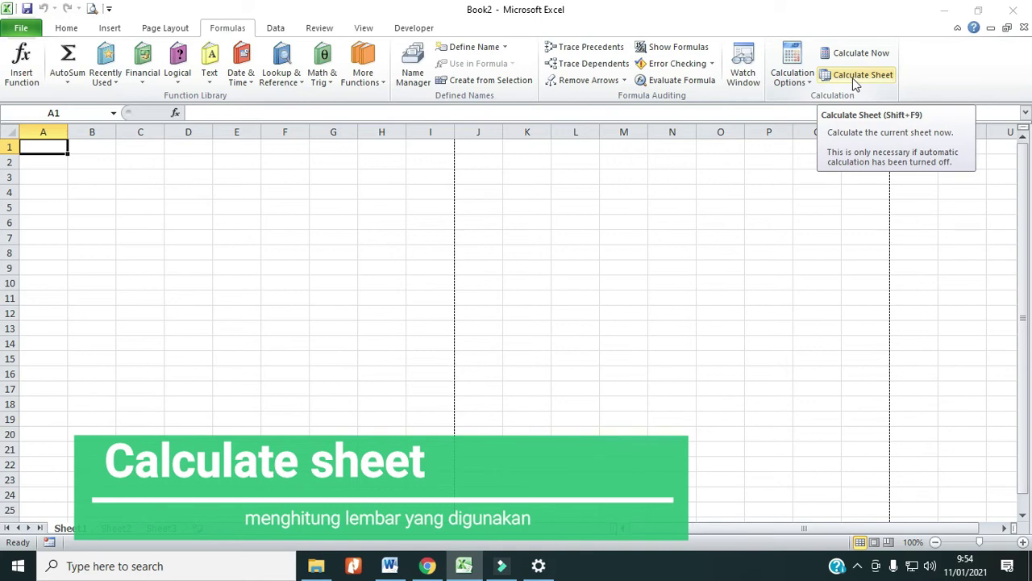
{"action": "left_click", "coordinate": [275, 29]}
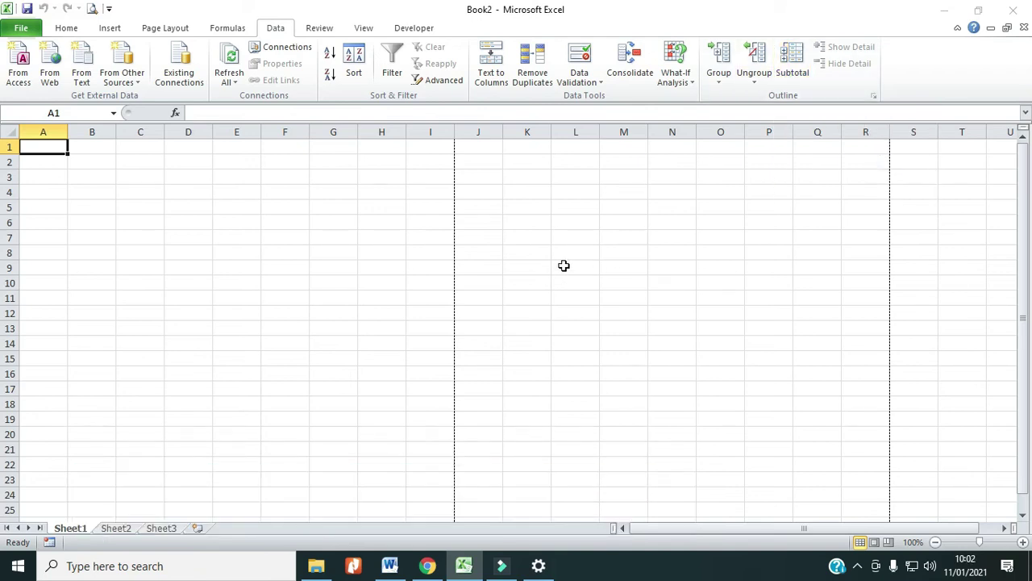
{"action": "left_click", "coordinate": [320, 27]}
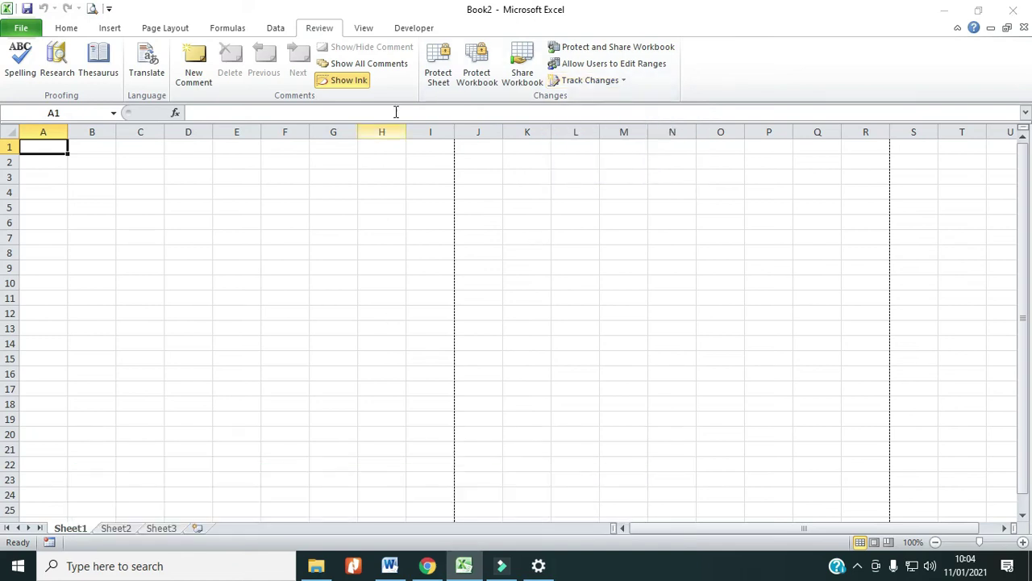
- Hide and restore the formula bar, and do the same with the row and column headings
{"action": "left_click", "coordinate": [364, 29]}
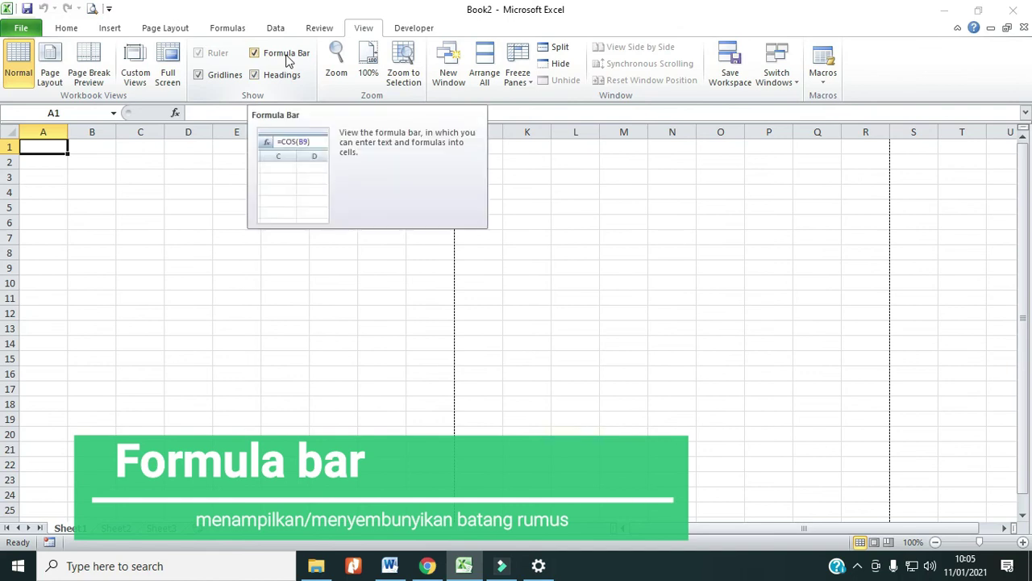
{"action": "left_click", "coordinate": [287, 55]}
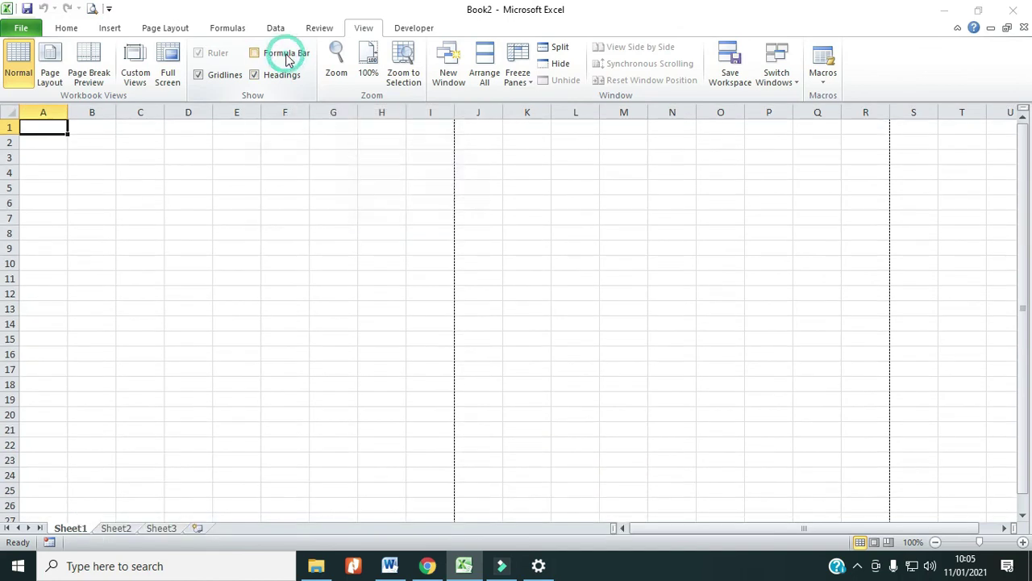
{"action": "left_click", "coordinate": [286, 55]}
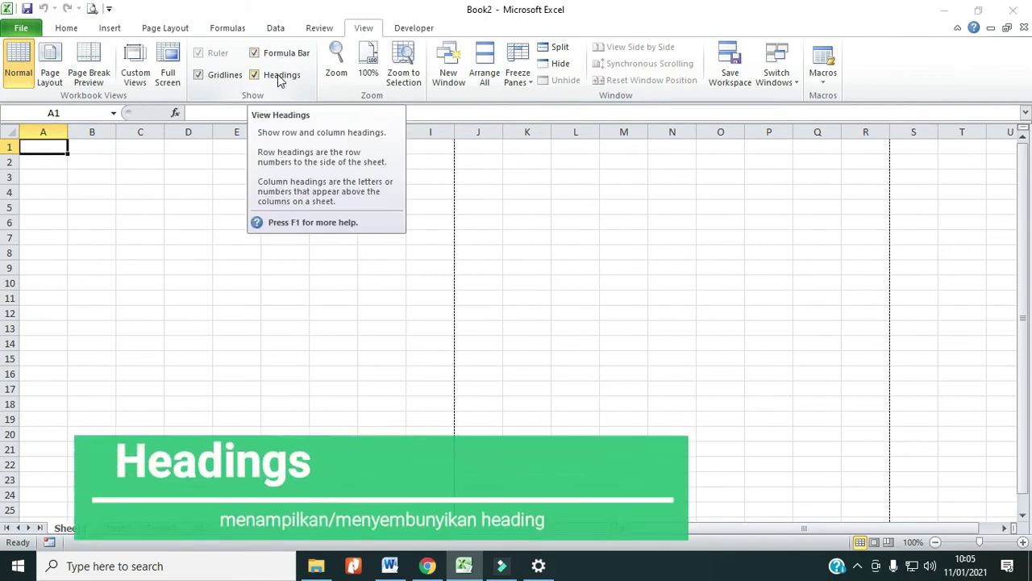
{"action": "left_click", "coordinate": [278, 75]}
{"action": "left_click", "coordinate": [277, 75]}
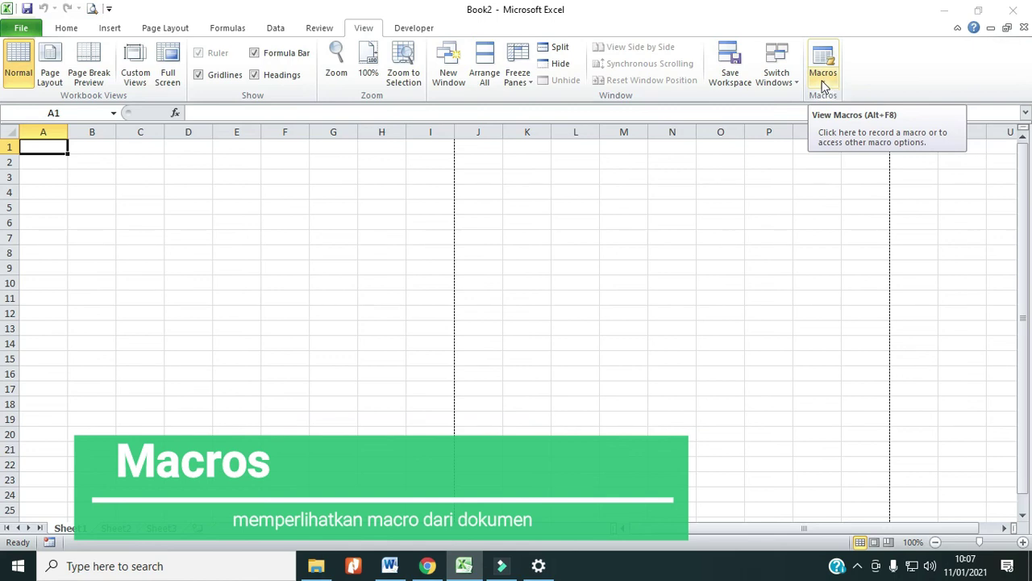
- Look at the developer commands for macros, controls and XML, and return to the view commands
{"action": "left_click", "coordinate": [411, 28]}
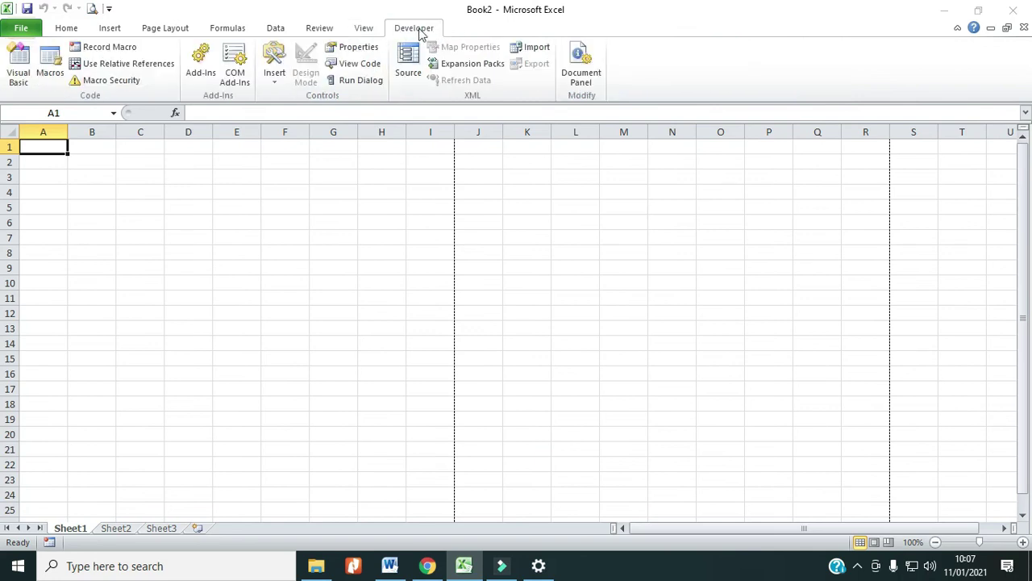
{"action": "left_click", "coordinate": [363, 30]}
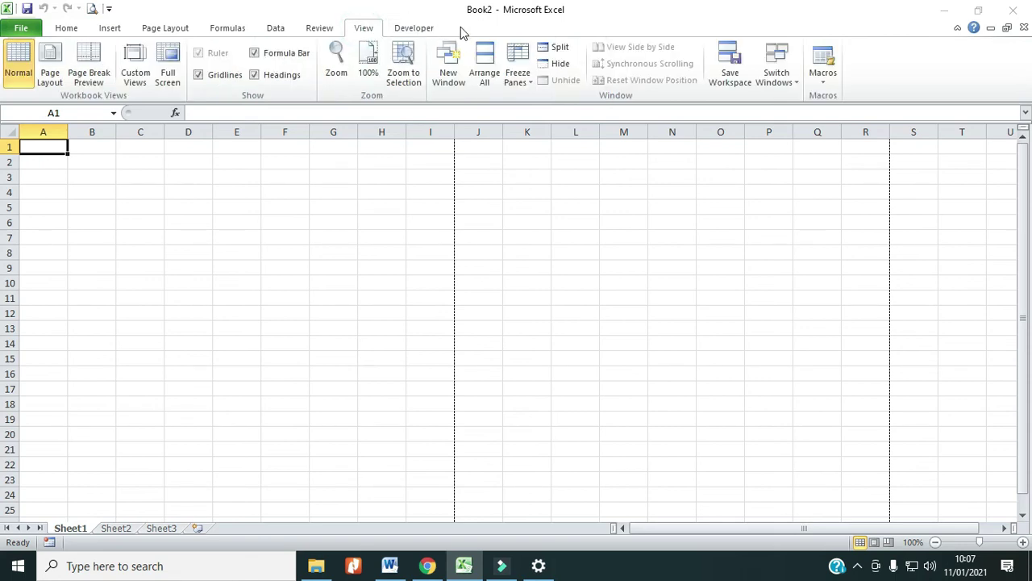